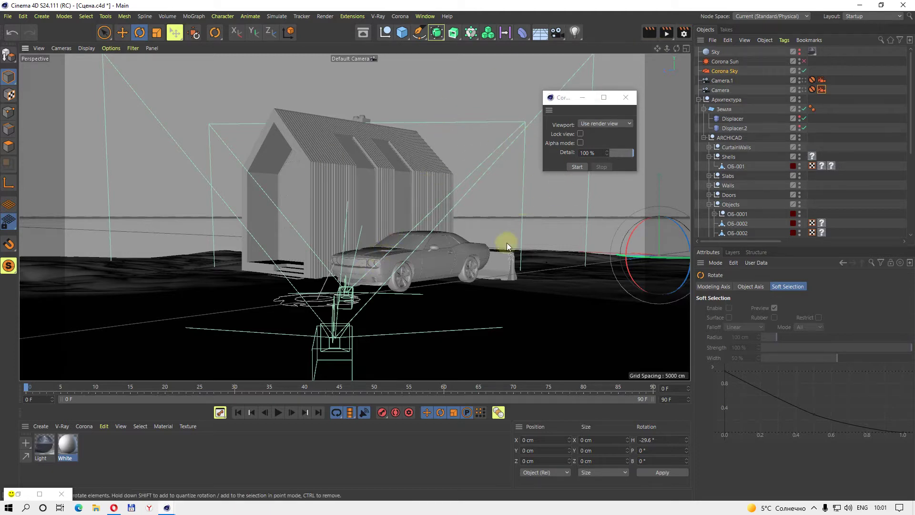
- Orbit the viewport and hide Camera.1 from the viewport
{"action": "left_click_drag", "start_coordinate": [280, 180], "coordinate": [266, 210], "text": "alt"}
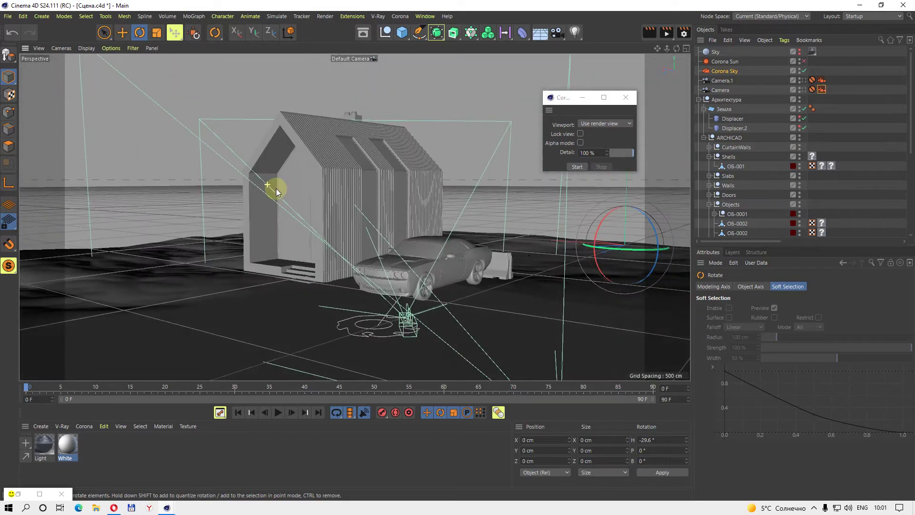
{"action": "left_click_drag", "start_coordinate": [265, 206], "coordinate": [261, 180], "text": "alt"}
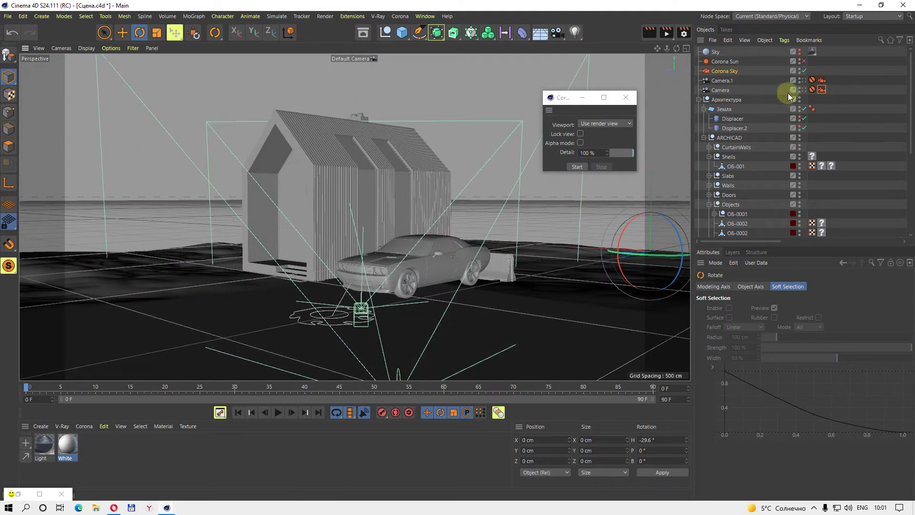
{"action": "left_click_drag", "start_coordinate": [801, 81], "coordinate": [801, 89]}
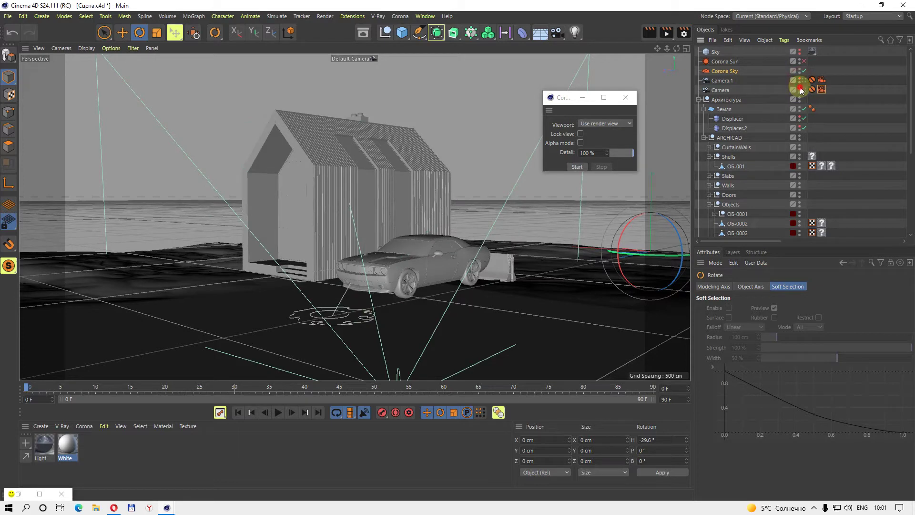
{"action": "left_click_drag", "start_coordinate": [331, 211], "coordinate": [330, 259], "text": "alt"}
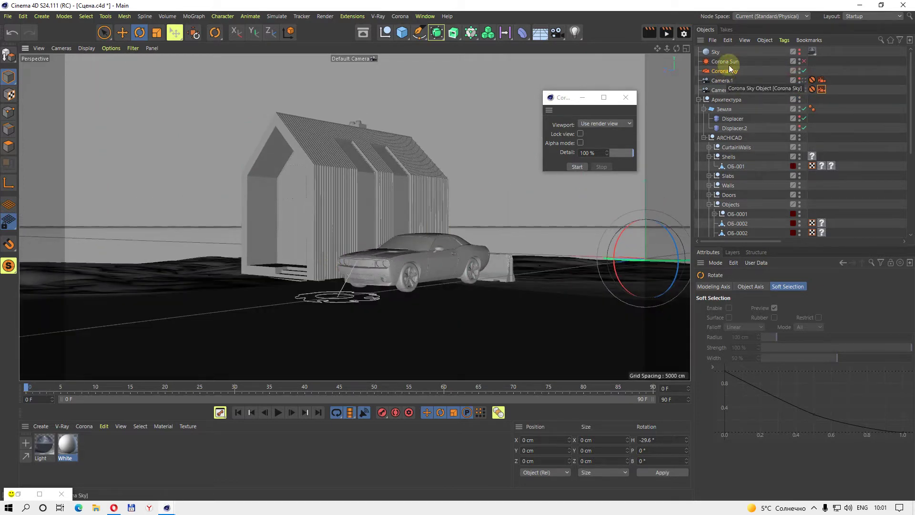
- Disable the existing Corona Sky and add a new Corona Sky object
{"action": "left_click", "coordinate": [404, 18]}
{"action": "mouse_move", "coordinate": [447, 16]}
{"action": "left_click", "coordinate": [805, 70]}
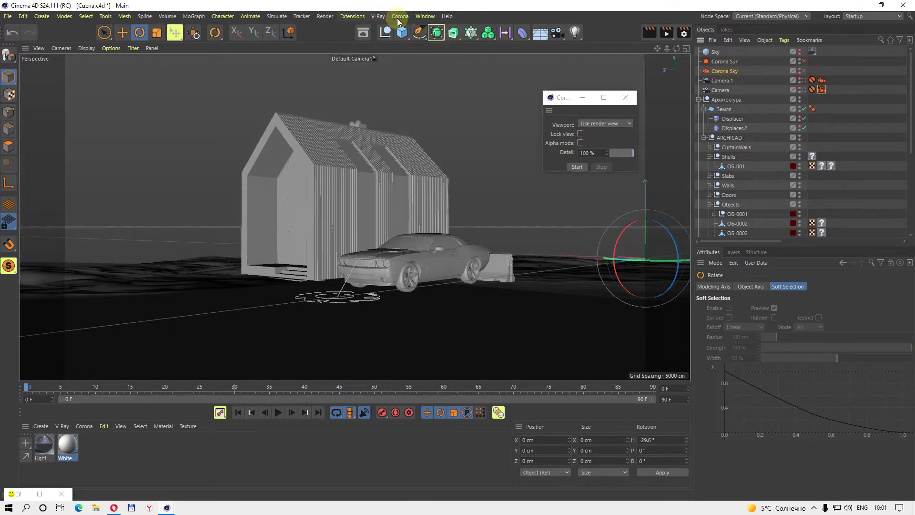
{"action": "left_click", "coordinate": [399, 19]}
{"action": "left_click", "coordinate": [411, 32]}
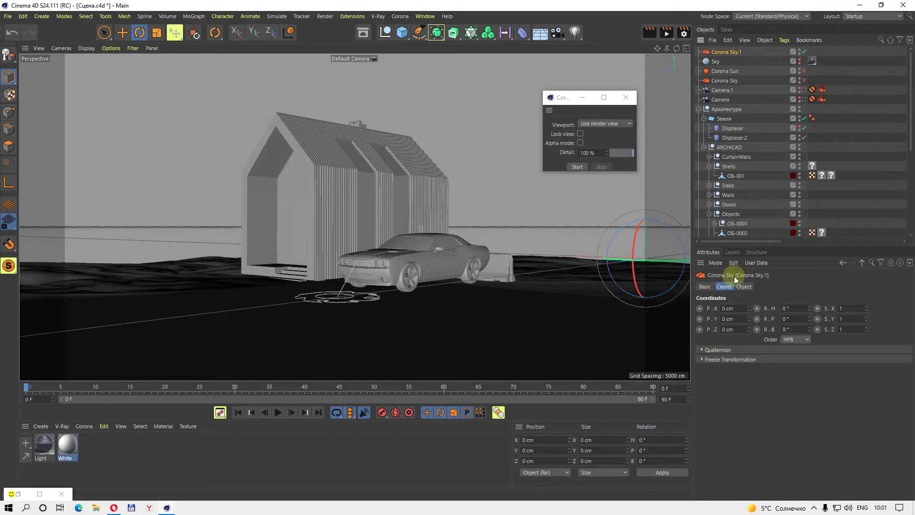
- Change Corona Sky.1's Type from Physical sky to Shader / HDRI
{"action": "left_click", "coordinate": [743, 286]}
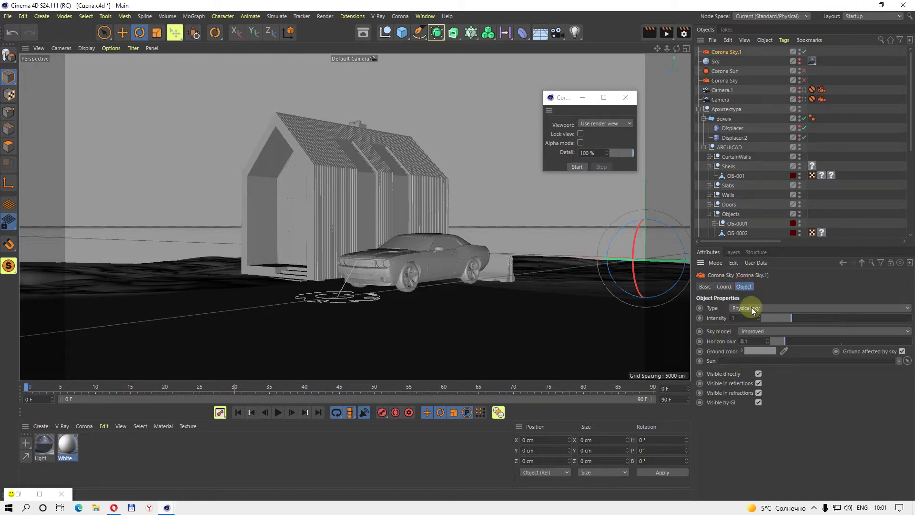
{"action": "left_click", "coordinate": [752, 309]}
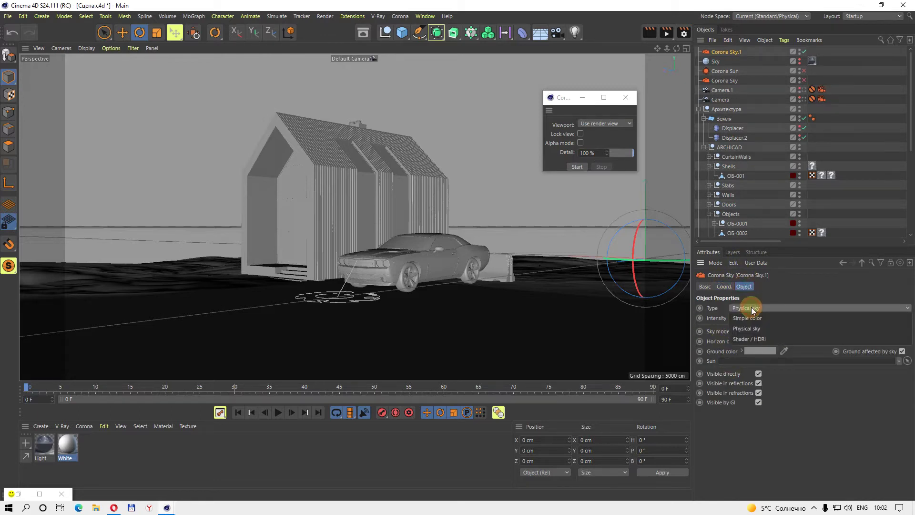
{"action": "left_click", "coordinate": [750, 341]}
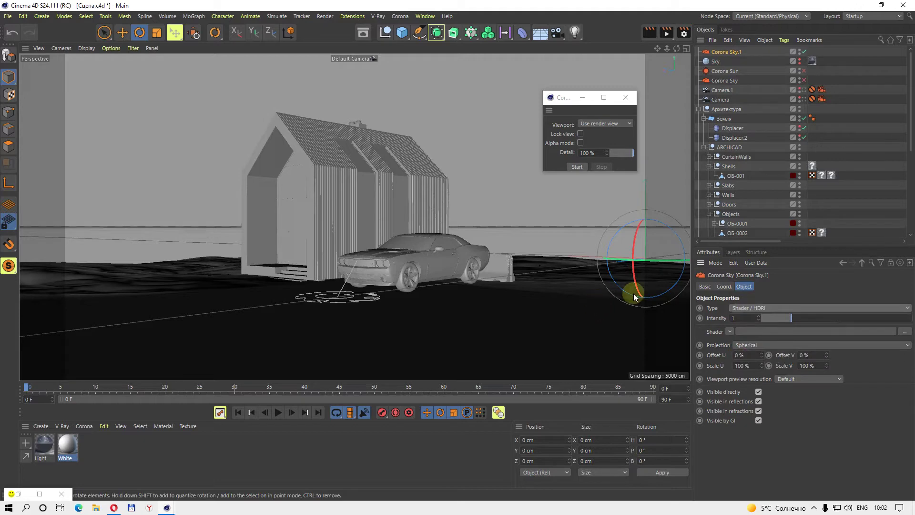
- Load vp_HDRi_v2_09 as the sky's HDRI shader without copying it into the project
{"action": "left_click", "coordinate": [907, 331]}
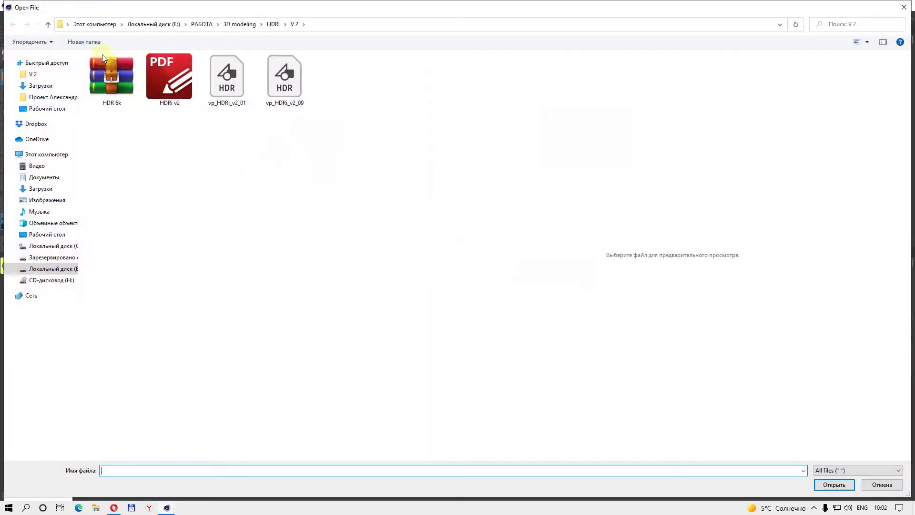
{"action": "left_click", "coordinate": [274, 88]}
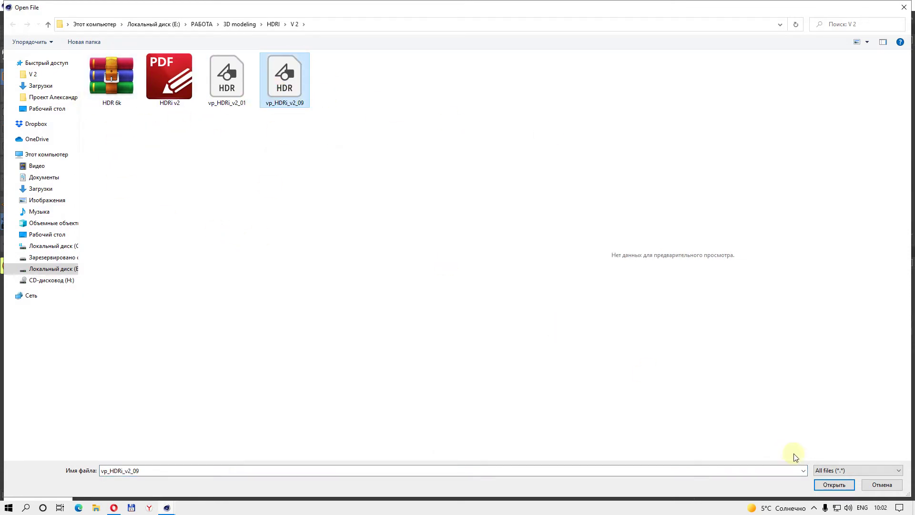
{"action": "left_click", "coordinate": [828, 483]}
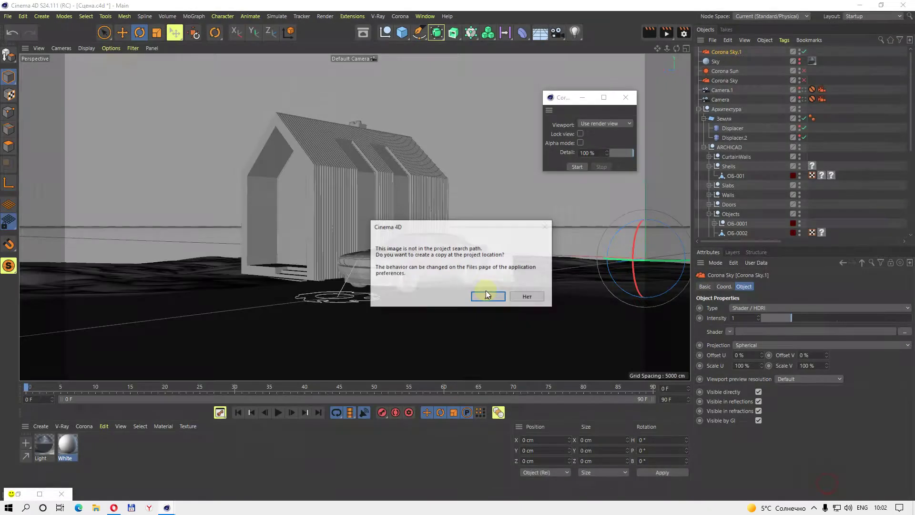
{"action": "left_click", "coordinate": [530, 297]}
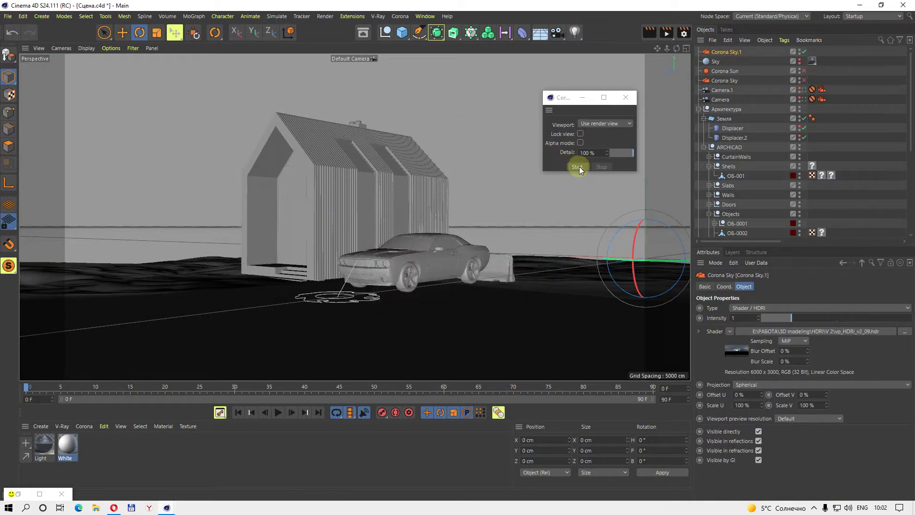
- Start the Corona interactive render and lower the sky intensity to 0.5
{"action": "left_click", "coordinate": [579, 167]}
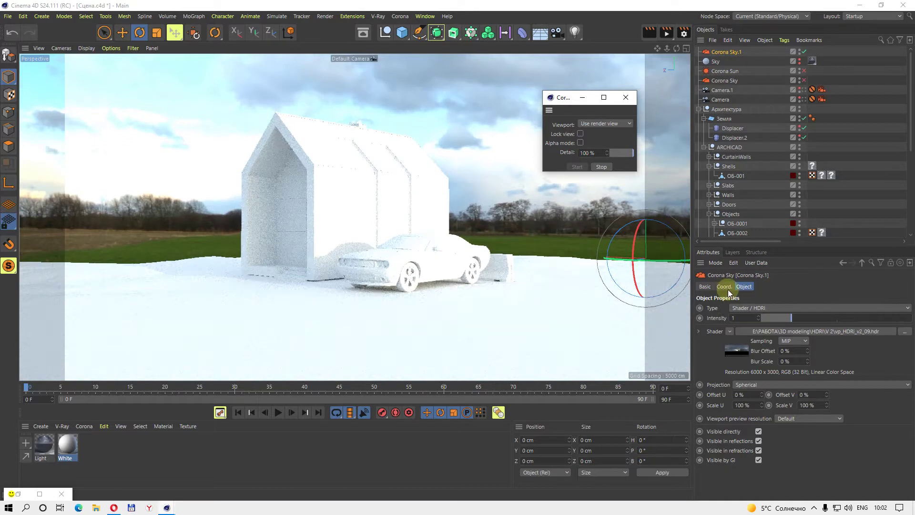
{"action": "left_click_drag", "start_coordinate": [782, 319], "coordinate": [776, 317]}
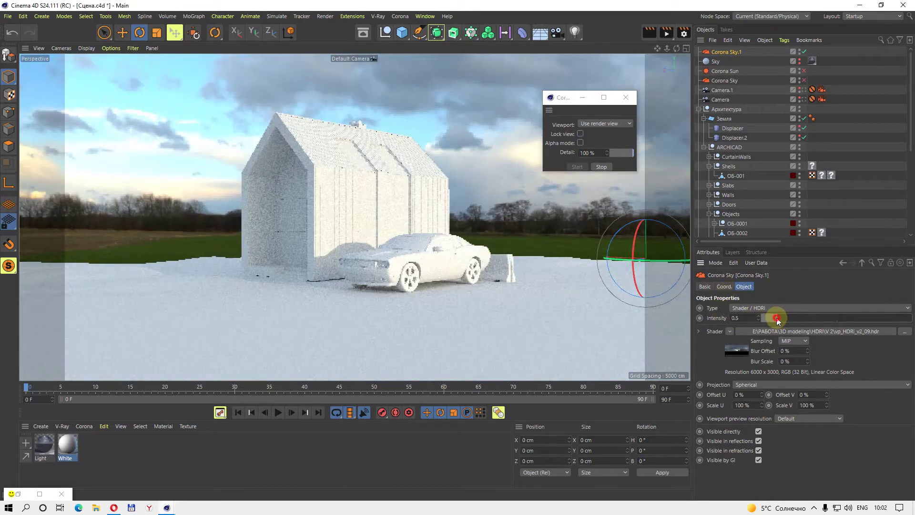
{"action": "left_click_drag", "start_coordinate": [777, 317], "coordinate": [776, 318]}
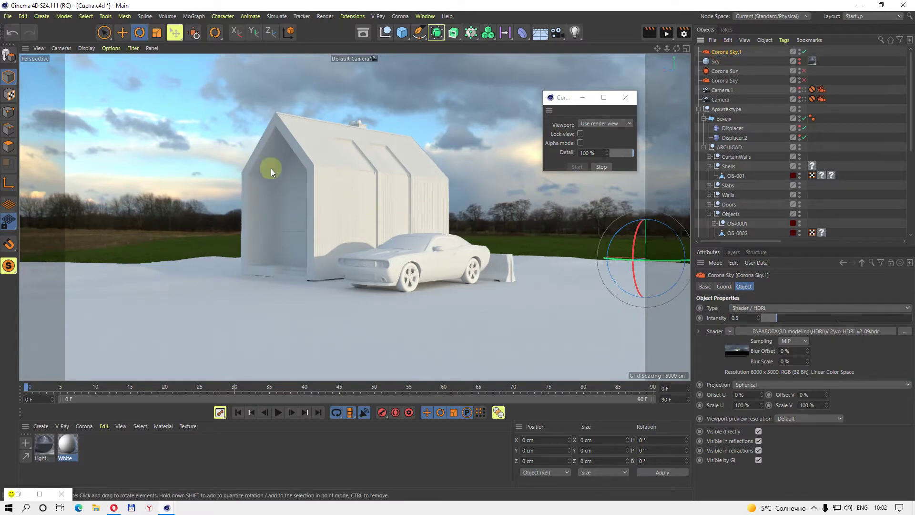
- Rotate Corona Sky.1's heading to -34°, then stop the interactive render
{"action": "left_click", "coordinate": [728, 51]}
{"action": "left_click_drag", "start_coordinate": [625, 259], "coordinate": [673, 260]}
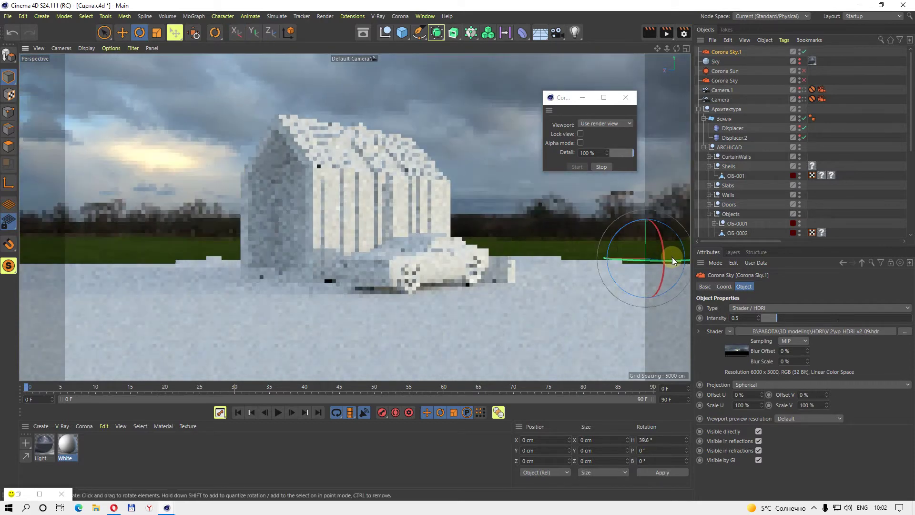
{"action": "left_click_drag", "start_coordinate": [630, 261], "coordinate": [546, 257]}
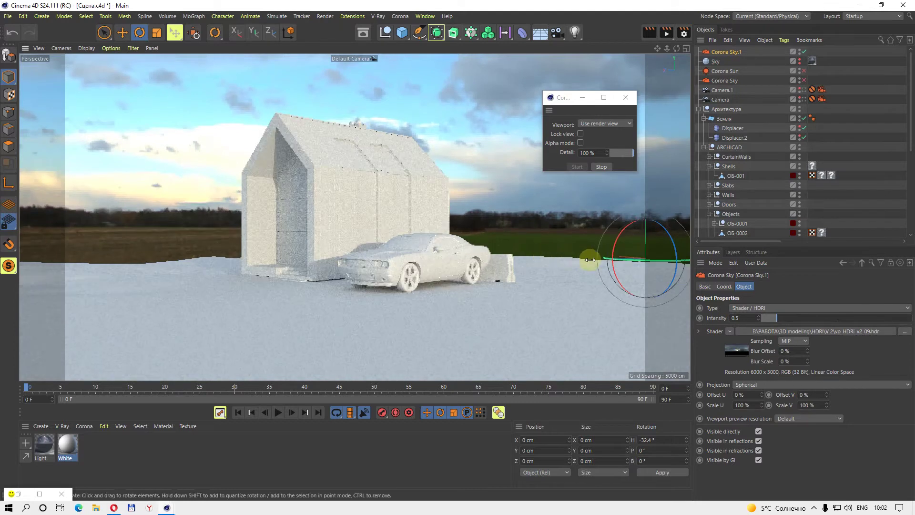
{"action": "left_click_drag", "start_coordinate": [627, 259], "coordinate": [625, 260]}
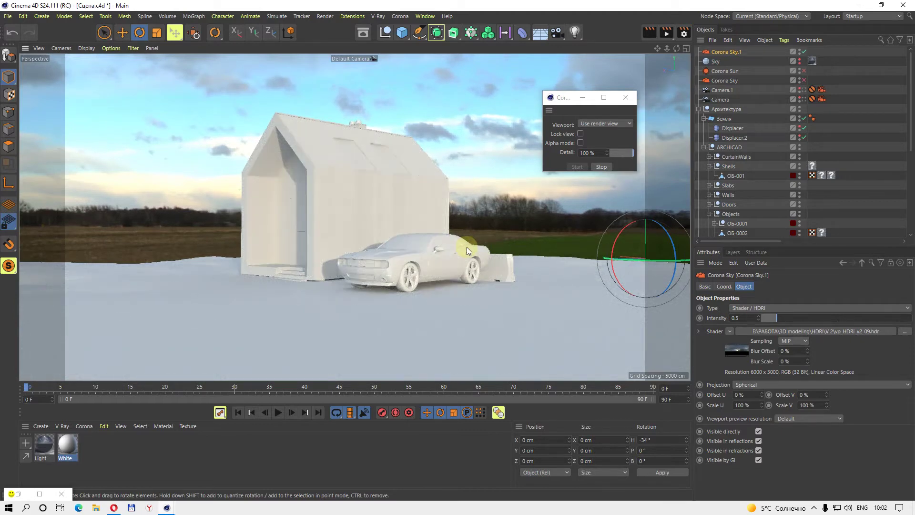
{"action": "left_click", "coordinate": [601, 166]}
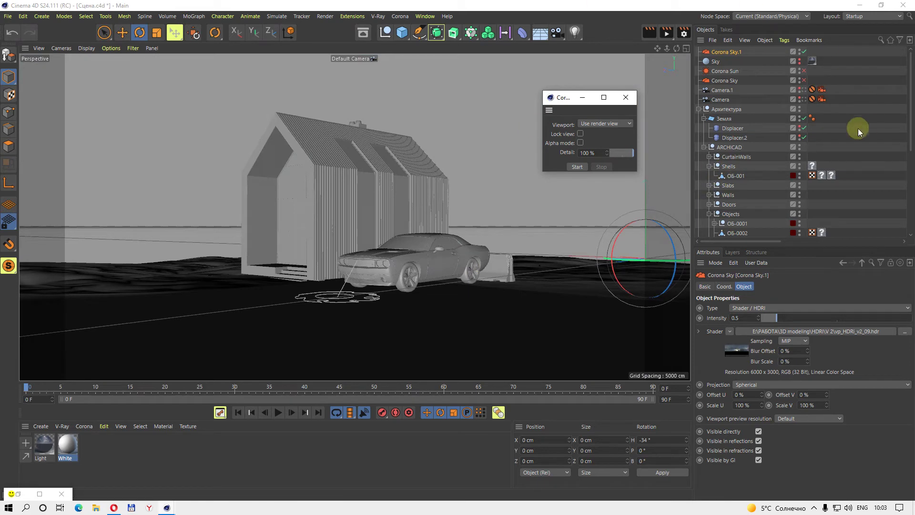
- Render the house and car scene in Corona VFB, zoom in to inspect it, then stop
{"action": "left_click", "coordinate": [400, 16]}
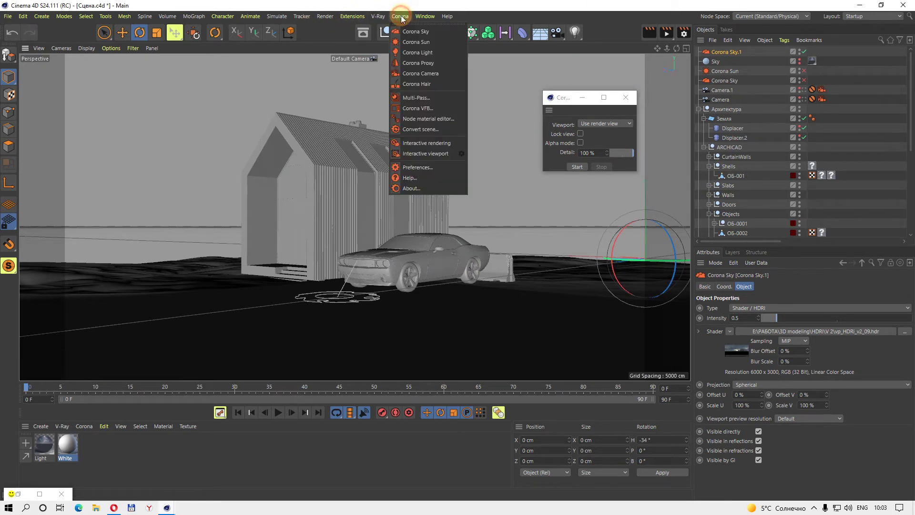
{"action": "left_click", "coordinate": [430, 143]}
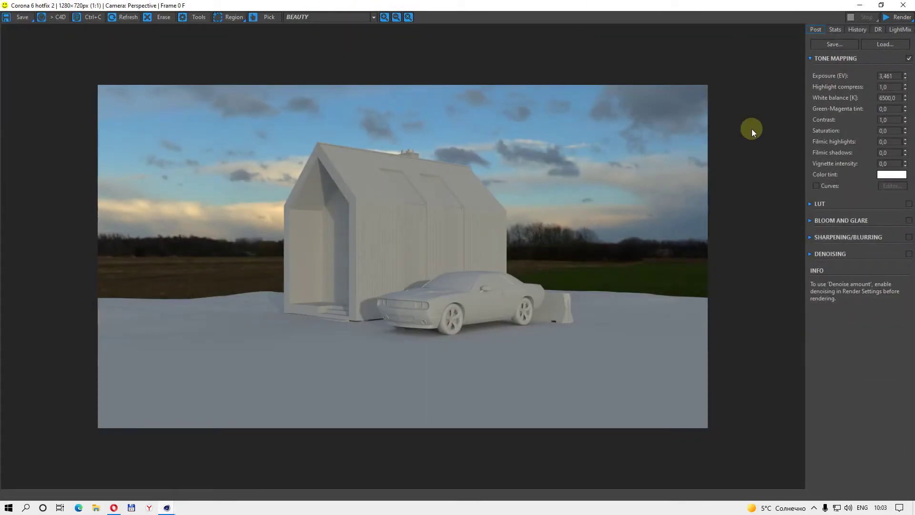
{"action": "left_click", "coordinate": [899, 19]}
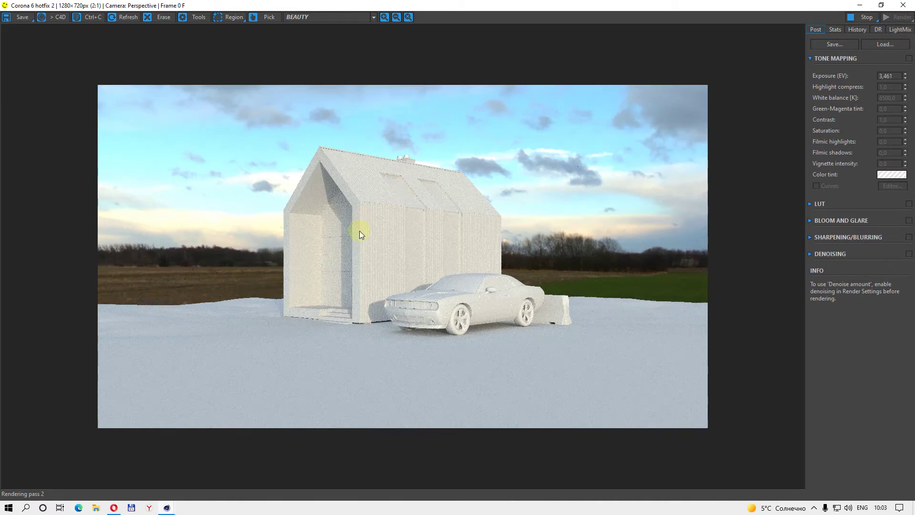
{"action": "scroll", "coordinate": [359, 230], "scroll_direction": "up", "scroll_amount": 2}
{"action": "scroll", "coordinate": [359, 231], "scroll_direction": "down", "scroll_amount": 1}
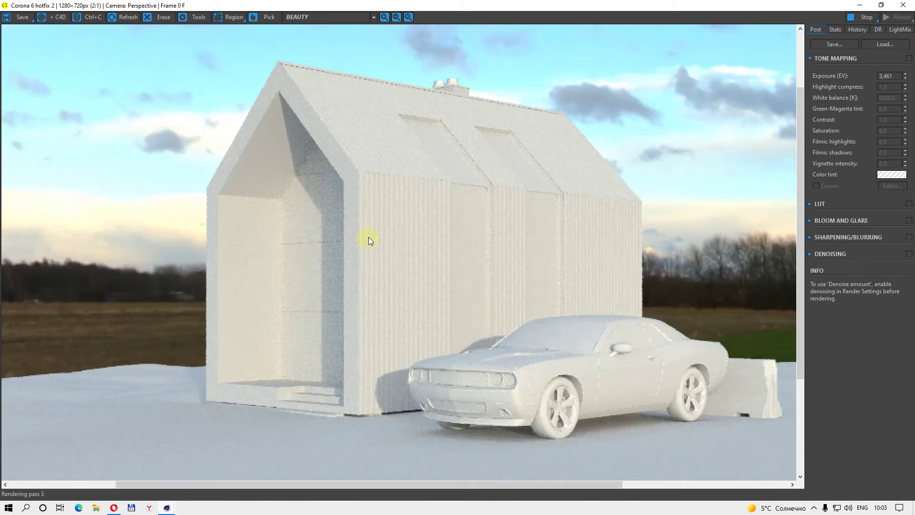
{"action": "scroll", "coordinate": [368, 238], "scroll_direction": "down", "scroll_amount": 1}
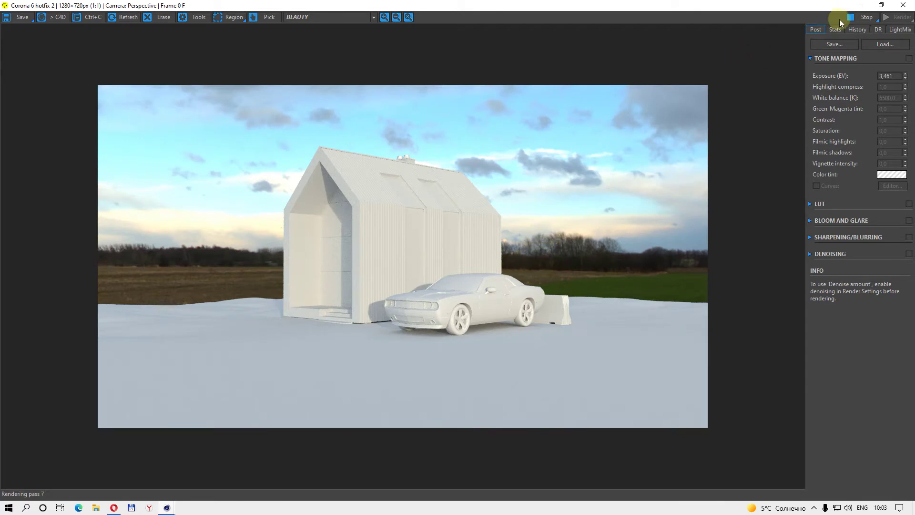
{"action": "left_click", "coordinate": [864, 19]}
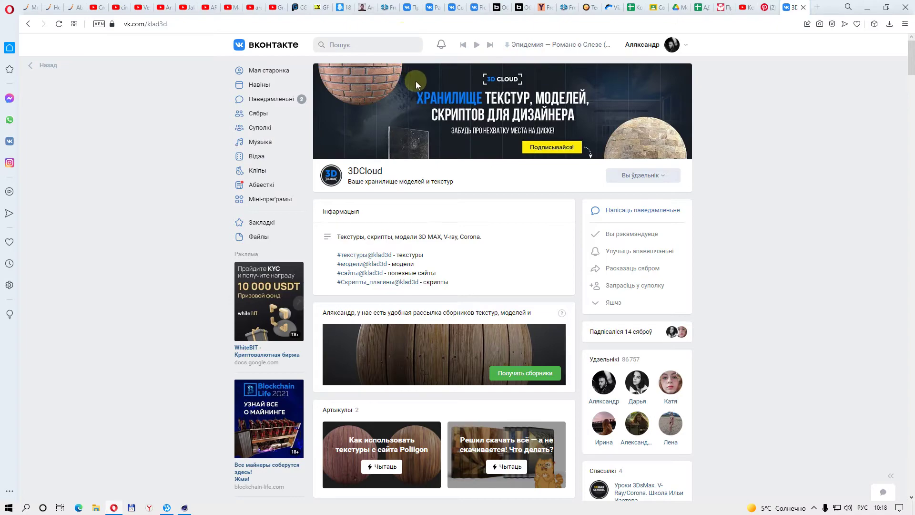
- Scroll the текстуры results to the Vizpeople HDRI v3 post and follow its Yandex Disk link
{"action": "scroll", "coordinate": [507, 198], "scroll_direction": "down", "scroll_amount": 6}
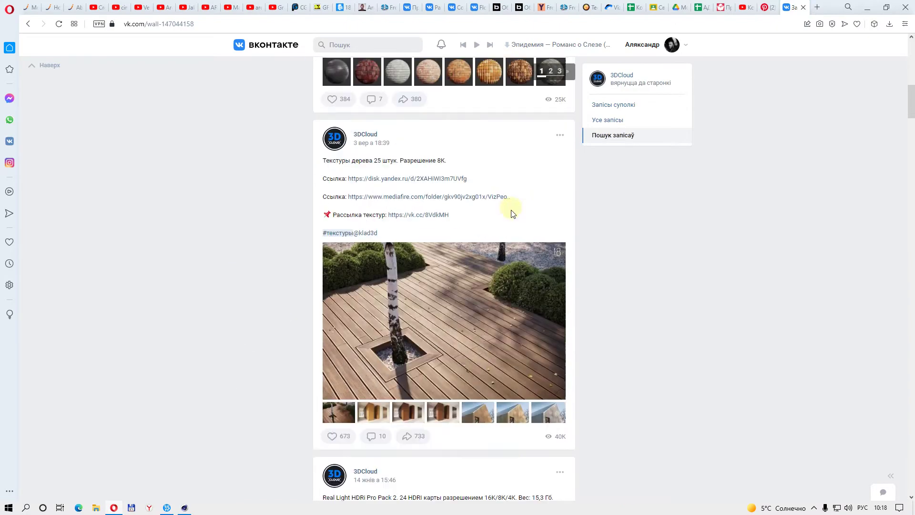
{"action": "scroll", "coordinate": [510, 214], "scroll_direction": "down", "scroll_amount": 8}
{"action": "scroll", "coordinate": [386, 191], "scroll_direction": "up", "scroll_amount": 1}
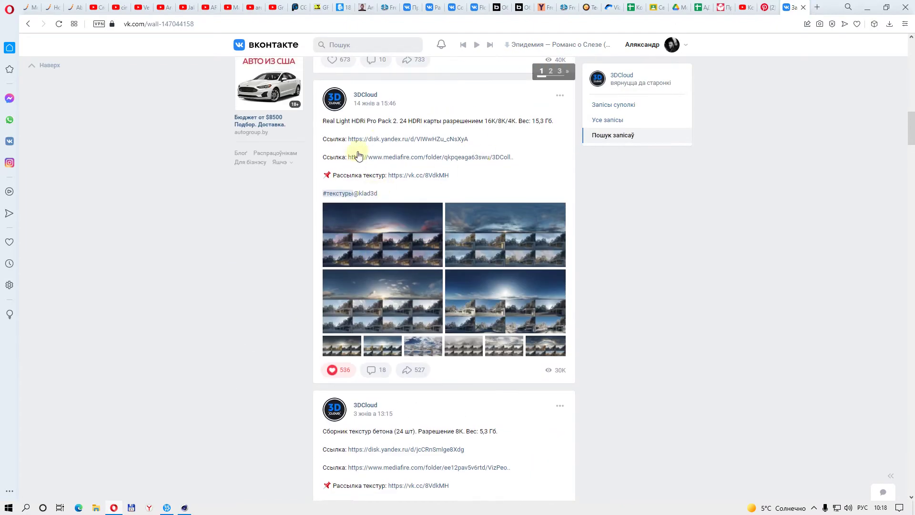
{"action": "scroll", "coordinate": [403, 162], "scroll_direction": "down", "scroll_amount": 5}
{"action": "scroll", "coordinate": [412, 217], "scroll_direction": "down", "scroll_amount": 5}
{"action": "scroll", "coordinate": [420, 253], "scroll_direction": "down", "scroll_amount": 5}
{"action": "scroll", "coordinate": [430, 254], "scroll_direction": "down", "scroll_amount": 5}
{"action": "scroll", "coordinate": [431, 254], "scroll_direction": "down", "scroll_amount": 5}
{"action": "scroll", "coordinate": [430, 253], "scroll_direction": "down", "scroll_amount": 5}
{"action": "scroll", "coordinate": [430, 253], "scroll_direction": "down", "scroll_amount": 5}
{"action": "scroll", "coordinate": [431, 253], "scroll_direction": "down", "scroll_amount": 5}
{"action": "scroll", "coordinate": [431, 252], "scroll_direction": "down", "scroll_amount": 5}
{"action": "scroll", "coordinate": [430, 253], "scroll_direction": "down", "scroll_amount": 5}
{"action": "scroll", "coordinate": [431, 253], "scroll_direction": "down", "scroll_amount": 5}
{"action": "scroll", "coordinate": [430, 253], "scroll_direction": "down", "scroll_amount": 5}
{"action": "scroll", "coordinate": [429, 252], "scroll_direction": "down", "scroll_amount": 5}
{"action": "scroll", "coordinate": [430, 252], "scroll_direction": "down", "scroll_amount": 5}
{"action": "scroll", "coordinate": [430, 252], "scroll_direction": "down", "scroll_amount": 5}
{"action": "scroll", "coordinate": [430, 251], "scroll_direction": "down", "scroll_amount": 5}
{"action": "scroll", "coordinate": [430, 253], "scroll_direction": "down", "scroll_amount": 5}
{"action": "scroll", "coordinate": [430, 252], "scroll_direction": "down", "scroll_amount": 5}
{"action": "scroll", "coordinate": [431, 253], "scroll_direction": "down", "scroll_amount": 5}
{"action": "scroll", "coordinate": [430, 253], "scroll_direction": "down", "scroll_amount": 5}
{"action": "scroll", "coordinate": [430, 251], "scroll_direction": "up", "scroll_amount": 1}
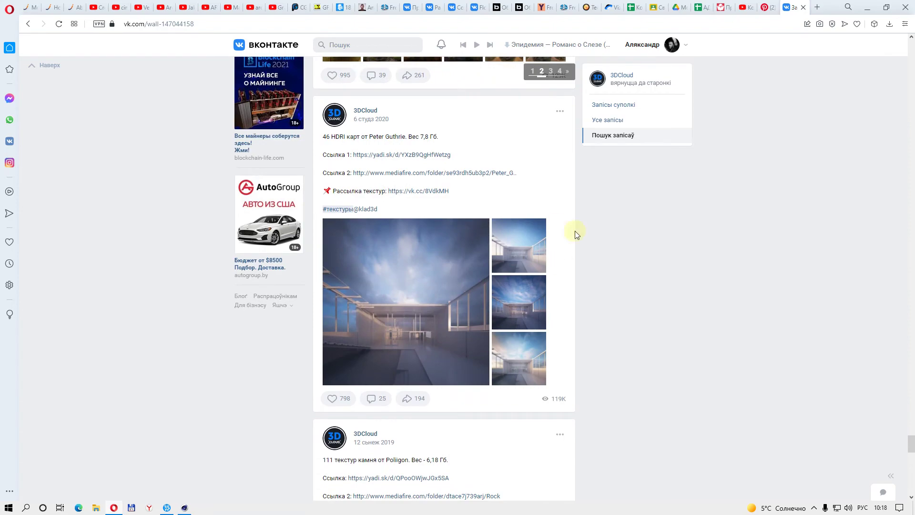
{"action": "scroll", "coordinate": [446, 262], "scroll_direction": "down", "scroll_amount": 3}
{"action": "scroll", "coordinate": [446, 262], "scroll_direction": "up", "scroll_amount": 2}
{"action": "scroll", "coordinate": [445, 262], "scroll_direction": "down", "scroll_amount": 3}
{"action": "scroll", "coordinate": [446, 261], "scroll_direction": "down", "scroll_amount": 10}
{"action": "scroll", "coordinate": [446, 262], "scroll_direction": "down", "scroll_amount": 7}
{"action": "scroll", "coordinate": [446, 262], "scroll_direction": "down", "scroll_amount": 2}
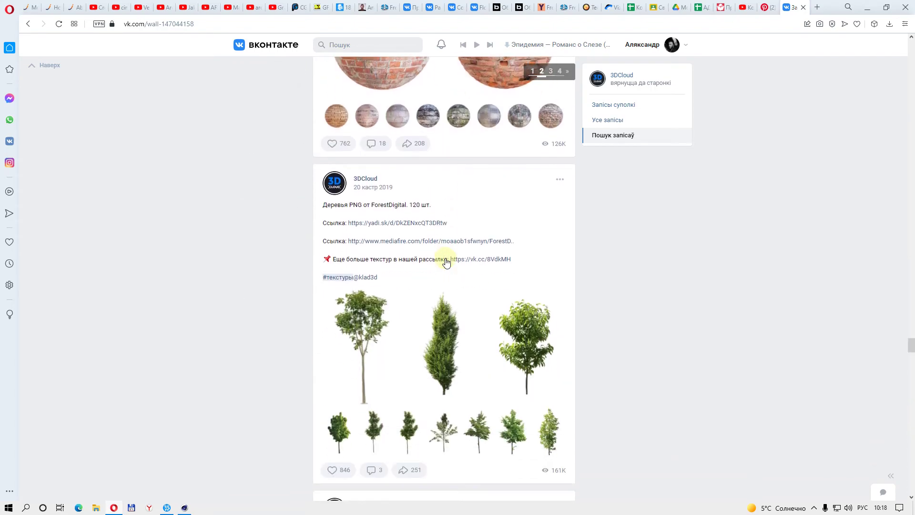
{"action": "scroll", "coordinate": [446, 262], "scroll_direction": "down", "scroll_amount": 5}
{"action": "scroll", "coordinate": [446, 262], "scroll_direction": "down", "scroll_amount": 5}
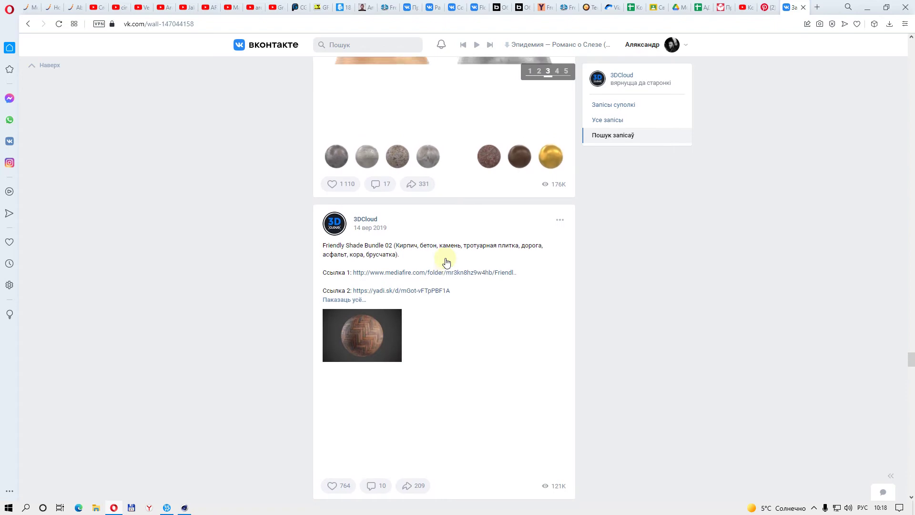
{"action": "scroll", "coordinate": [447, 262], "scroll_direction": "up", "scroll_amount": 1}
{"action": "scroll", "coordinate": [447, 261], "scroll_direction": "down", "scroll_amount": 7}
{"action": "scroll", "coordinate": [446, 261], "scroll_direction": "down", "scroll_amount": 7}
{"action": "scroll", "coordinate": [446, 261], "scroll_direction": "down", "scroll_amount": 1}
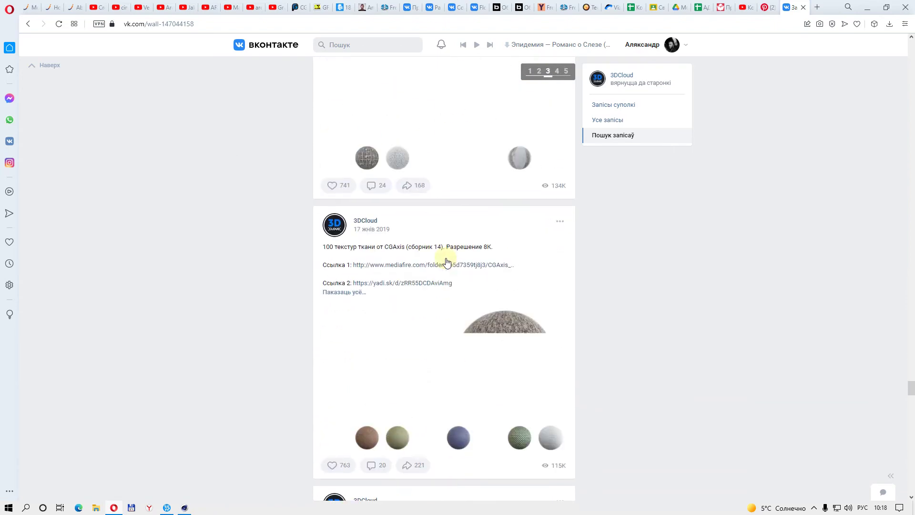
{"action": "scroll", "coordinate": [447, 262], "scroll_direction": "down", "scroll_amount": 12}
{"action": "scroll", "coordinate": [447, 261], "scroll_direction": "down", "scroll_amount": 4}
{"action": "scroll", "coordinate": [447, 262], "scroll_direction": "down", "scroll_amount": 2}
{"action": "scroll", "coordinate": [447, 262], "scroll_direction": "down", "scroll_amount": 5}
{"action": "scroll", "coordinate": [446, 262], "scroll_direction": "down", "scroll_amount": 4}
{"action": "scroll", "coordinate": [446, 262], "scroll_direction": "down", "scroll_amount": 5}
{"action": "scroll", "coordinate": [447, 262], "scroll_direction": "down", "scroll_amount": 4}
{"action": "scroll", "coordinate": [446, 262], "scroll_direction": "down", "scroll_amount": 3}
{"action": "scroll", "coordinate": [447, 262], "scroll_direction": "down", "scroll_amount": 6}
{"action": "scroll", "coordinate": [447, 261], "scroll_direction": "down", "scroll_amount": 7}
{"action": "scroll", "coordinate": [447, 262], "scroll_direction": "down", "scroll_amount": 6}
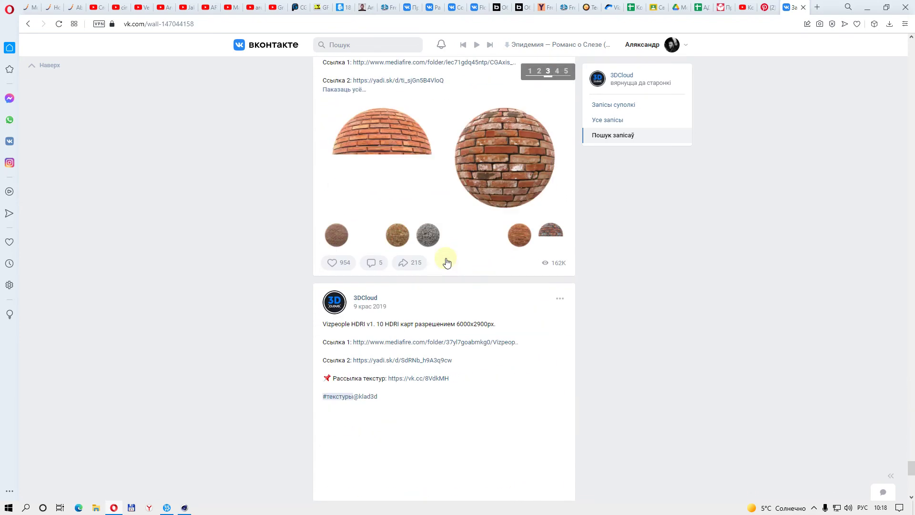
{"action": "scroll", "coordinate": [447, 262], "scroll_direction": "down", "scroll_amount": 6}
{"action": "scroll", "coordinate": [447, 262], "scroll_direction": "up", "scroll_amount": 3}
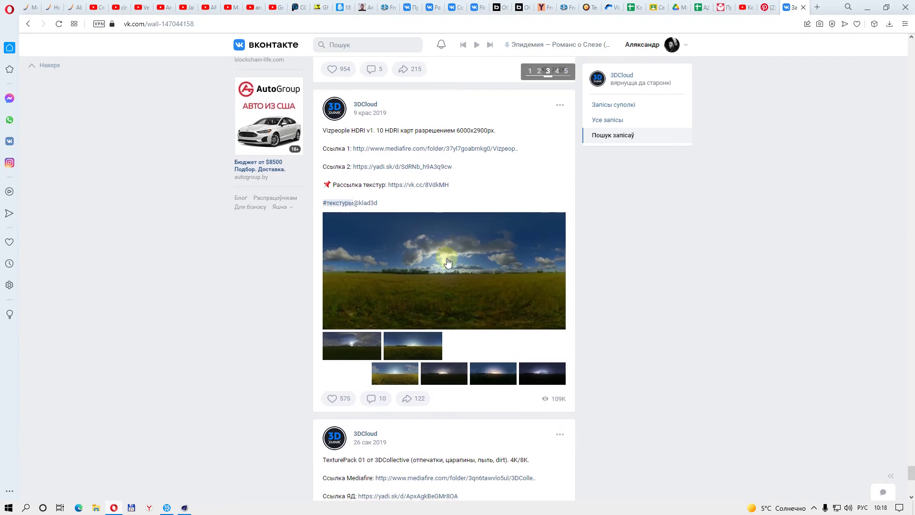
{"action": "scroll", "coordinate": [447, 262], "scroll_direction": "down", "scroll_amount": 5}
{"action": "scroll", "coordinate": [447, 261], "scroll_direction": "down", "scroll_amount": 5}
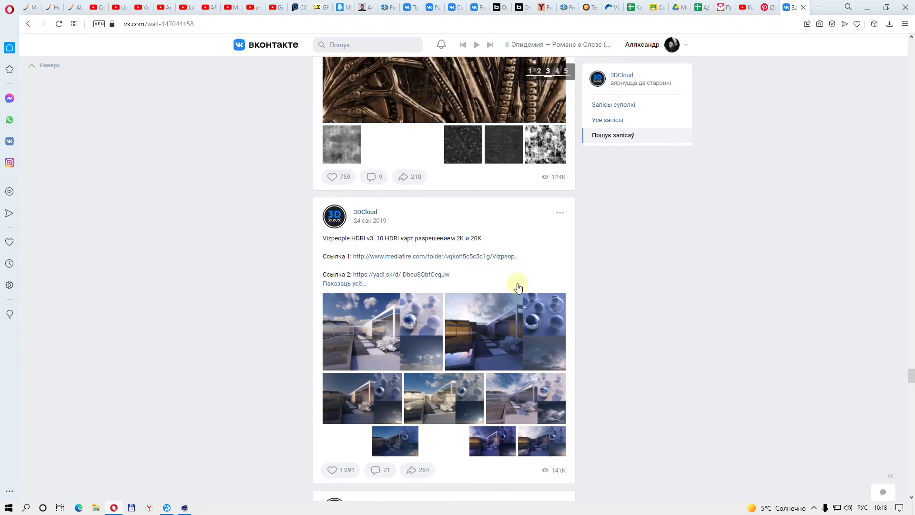
{"action": "left_click", "coordinate": [424, 281]}
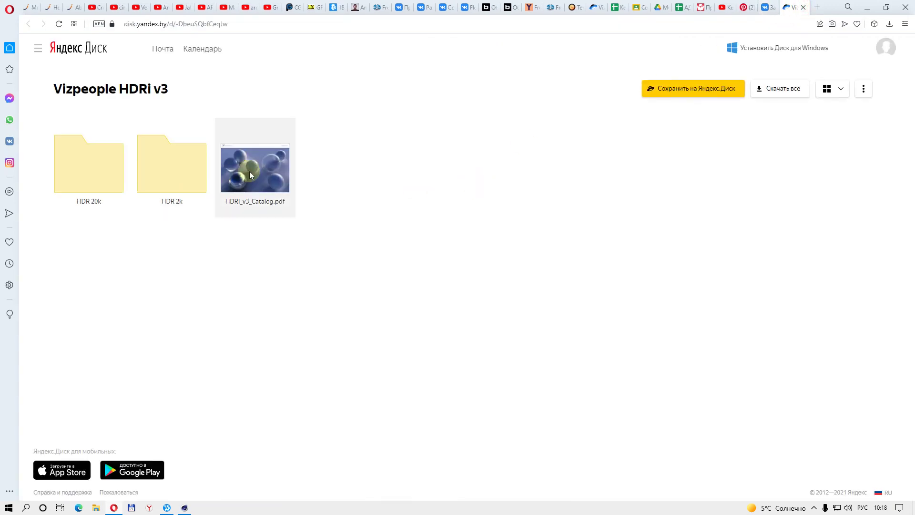
- Open HDRI_v3_Catalog.pdf in the viewer and page through its first catalog pages
{"action": "double_click", "coordinate": [256, 175]}
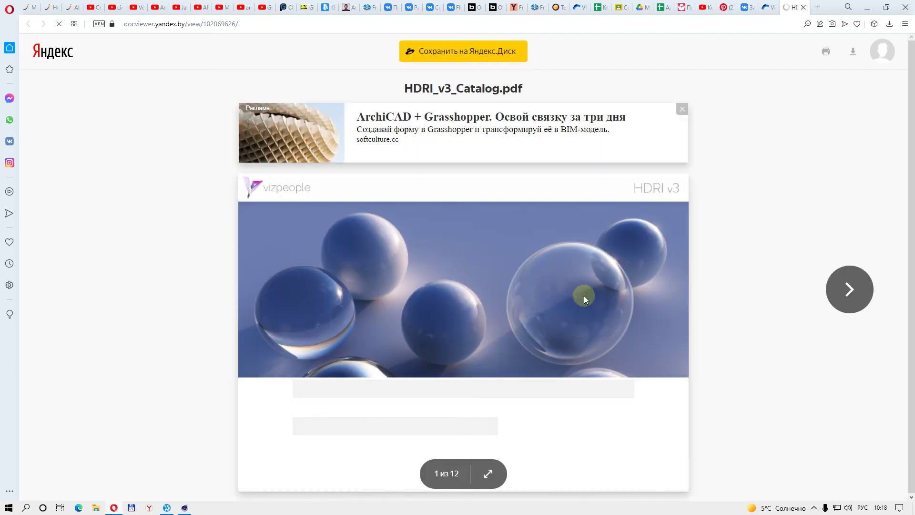
{"action": "left_click", "coordinate": [851, 290]}
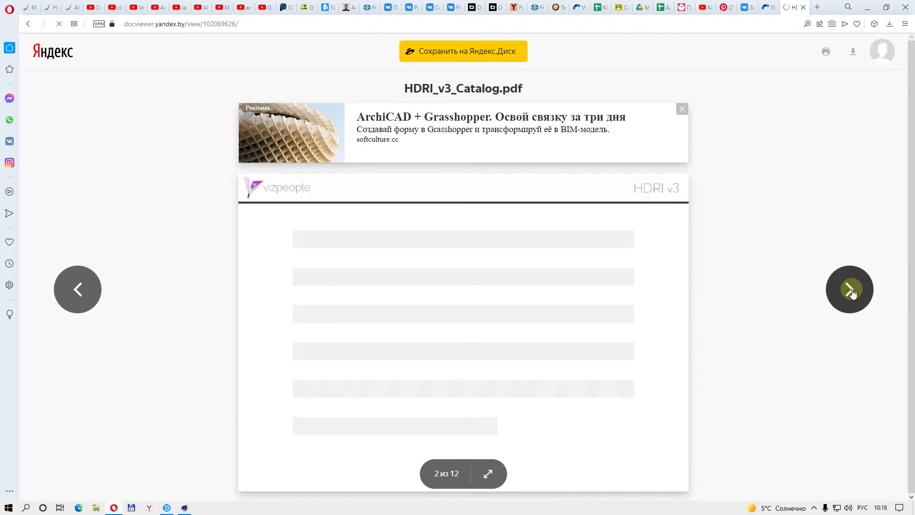
{"action": "double_click", "coordinate": [852, 291]}
{"action": "left_click", "coordinate": [866, 294]}
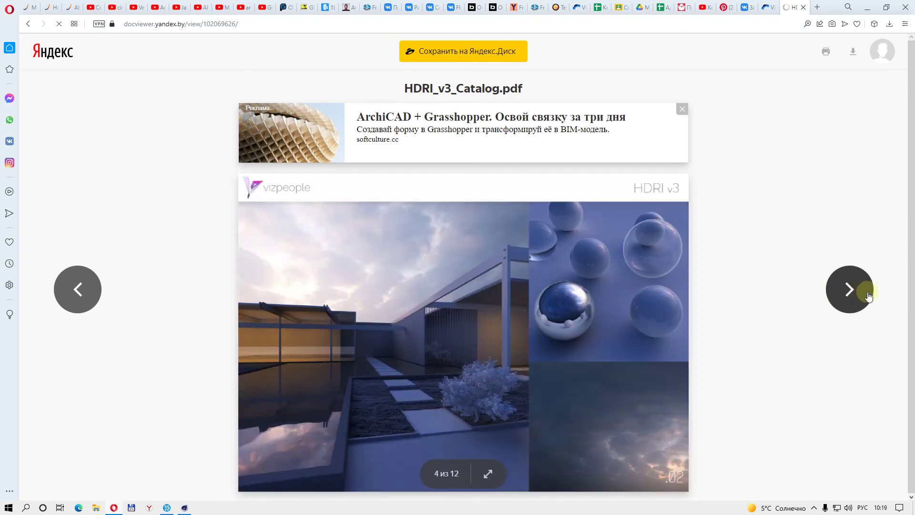
{"action": "left_click", "coordinate": [852, 292]}
- Page the catalog on to page 9, then return to the Vizpeople HDRi v3 folder
{"action": "left_click", "coordinate": [852, 292]}
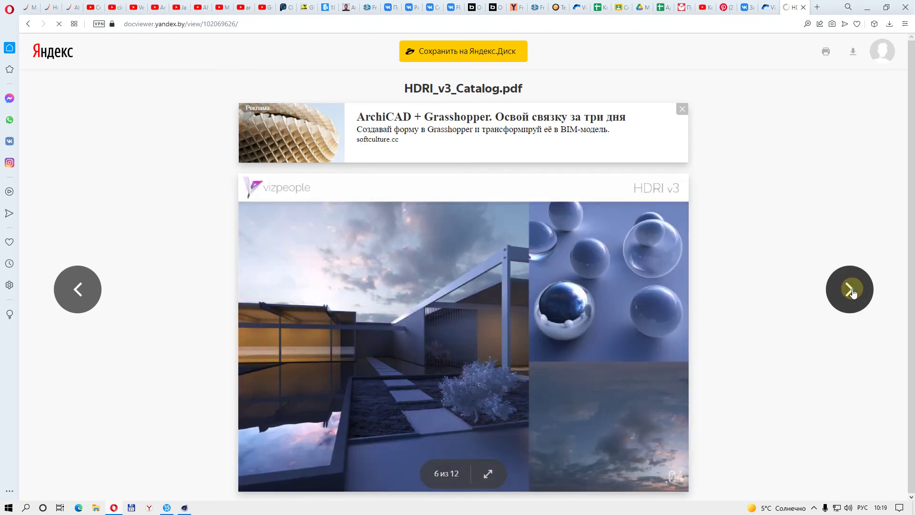
{"action": "left_click", "coordinate": [853, 293]}
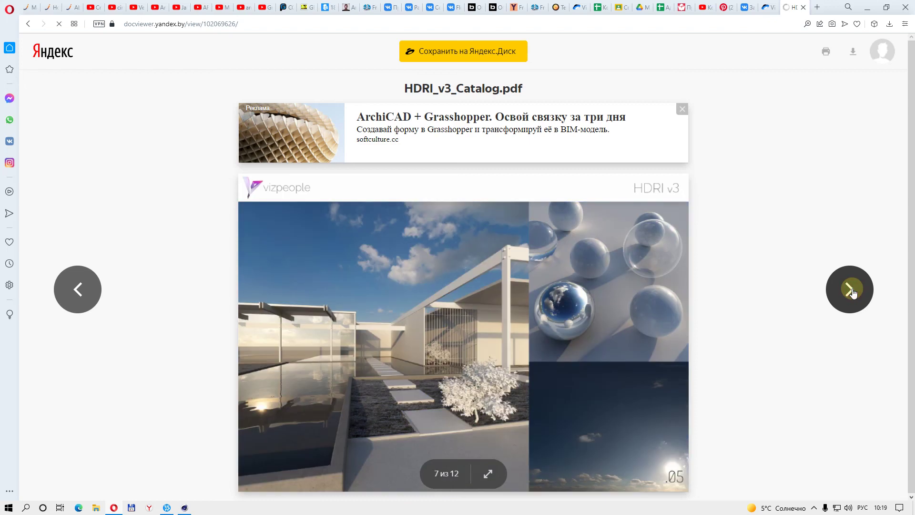
{"action": "left_click", "coordinate": [852, 292]}
{"action": "left_click", "coordinate": [853, 292]}
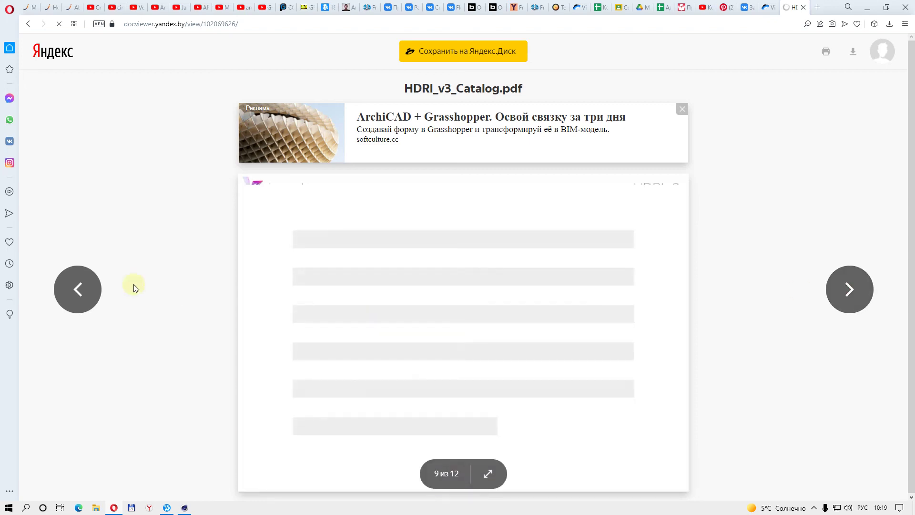
{"action": "left_click", "coordinate": [76, 287]}
{"action": "left_click", "coordinate": [848, 290]}
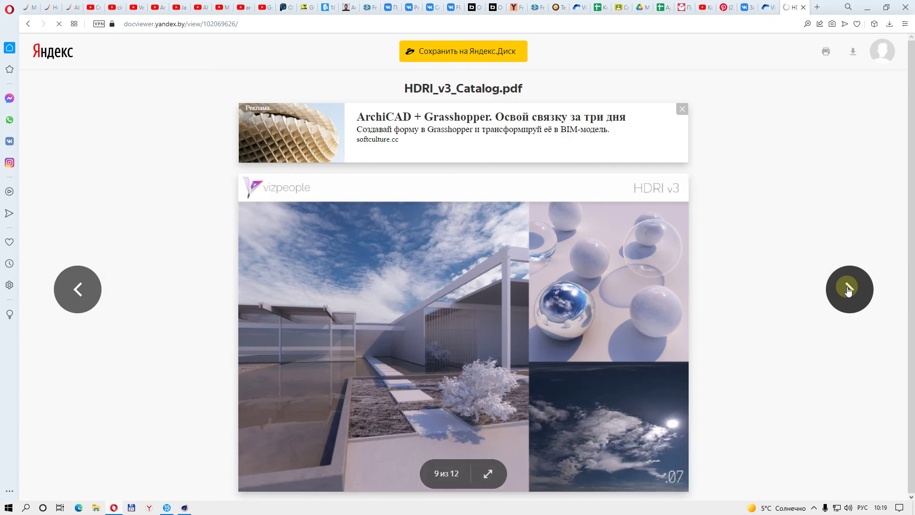
{"action": "left_click", "coordinate": [777, 7]}
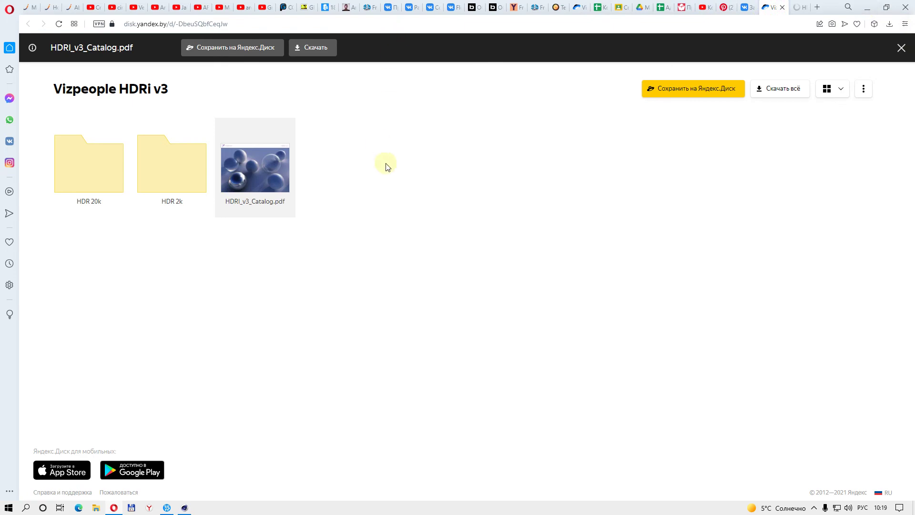